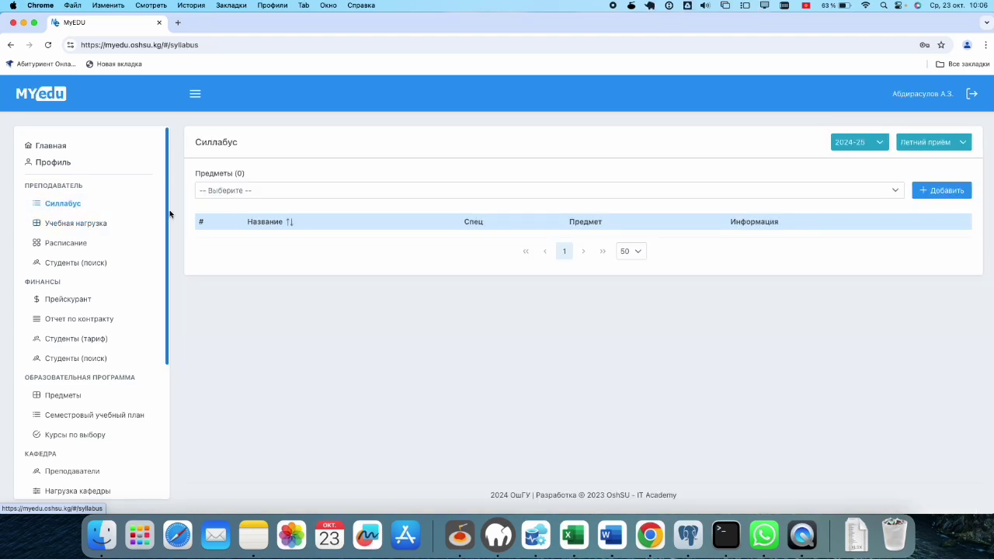
# Choose the subject "Инструментарий разработки для мобильных приложений" (7-семестр, 5-кредит, Очное бакалавр) for the syllabus list
pyautogui.click(257, 194)
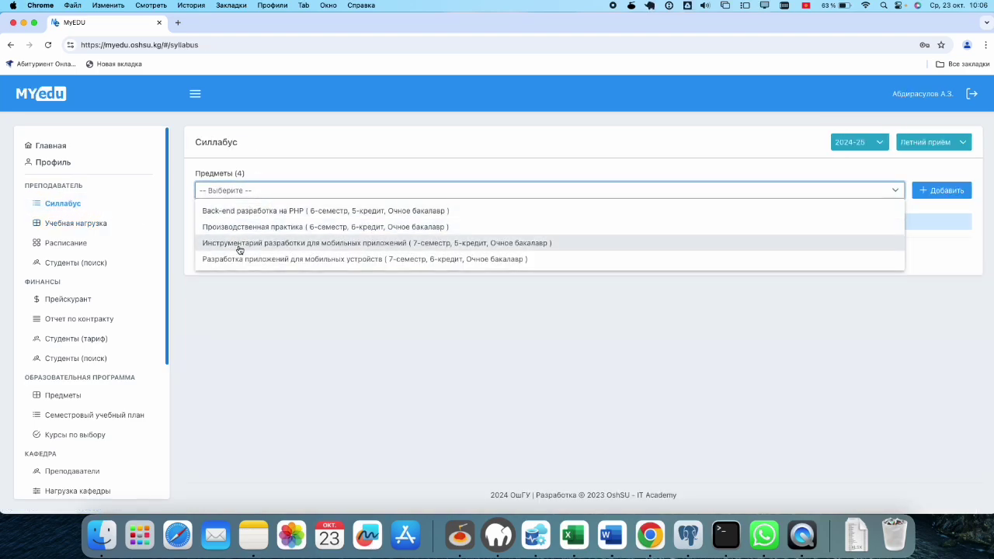
pyautogui.click(237, 244)
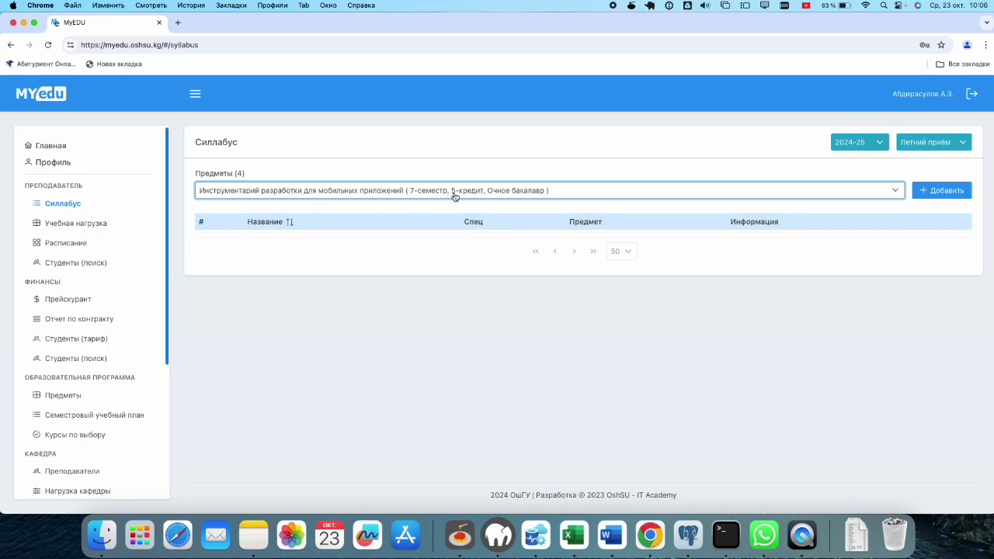
pyautogui.click(426, 195)
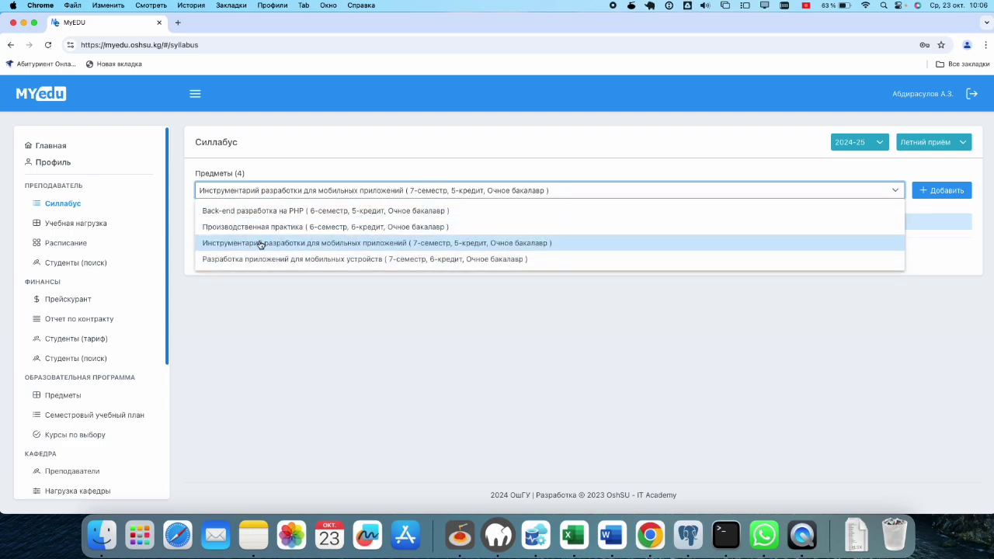
pyautogui.click(255, 243)
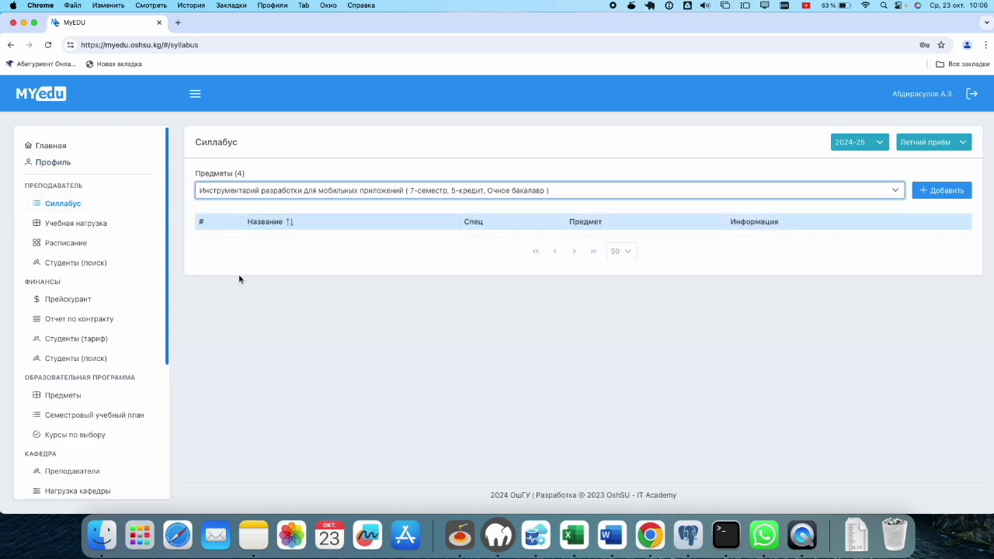
# Add and save a syllabus named "Силлабус бул тарых адистигине" for the chosen subject
pyautogui.click(917, 194)
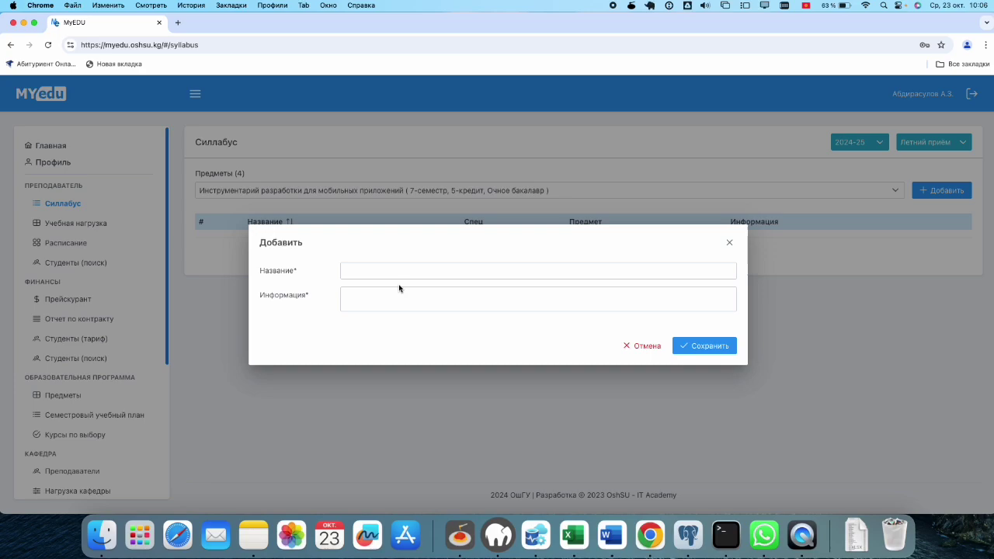
pyautogui.click(389, 273)
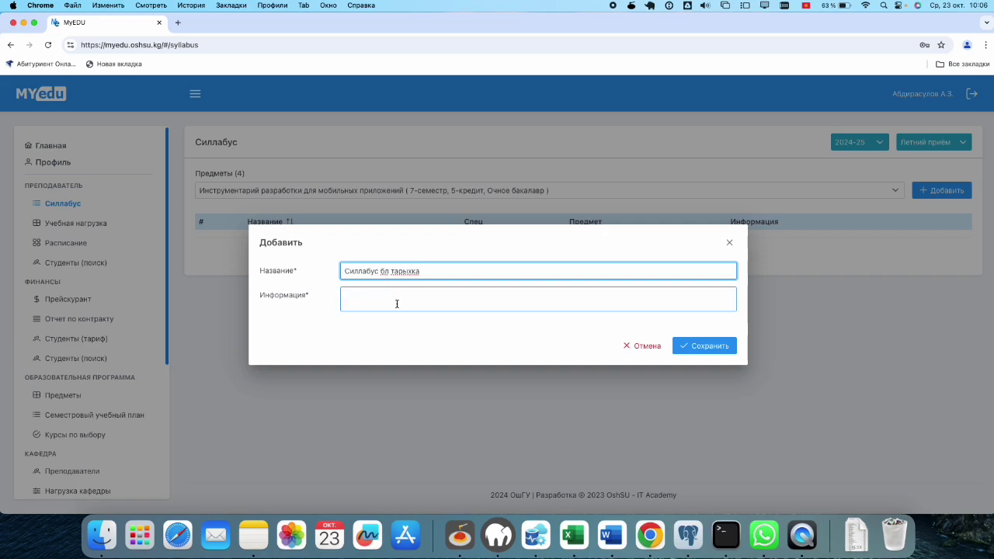
pyautogui.write('л')
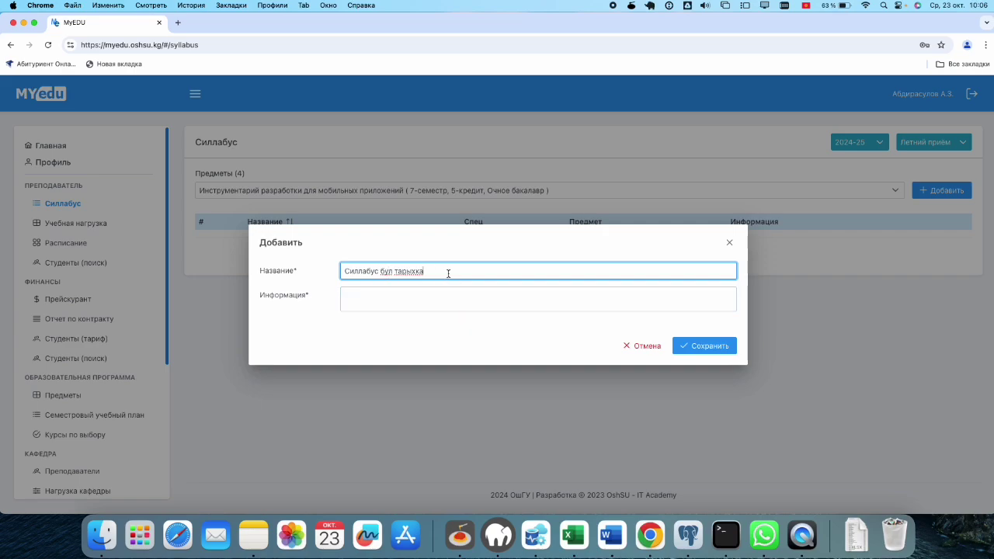
pyautogui.press('BackSpace')
pyautogui.press('BackSpace')
pyautogui.write('адистигине')
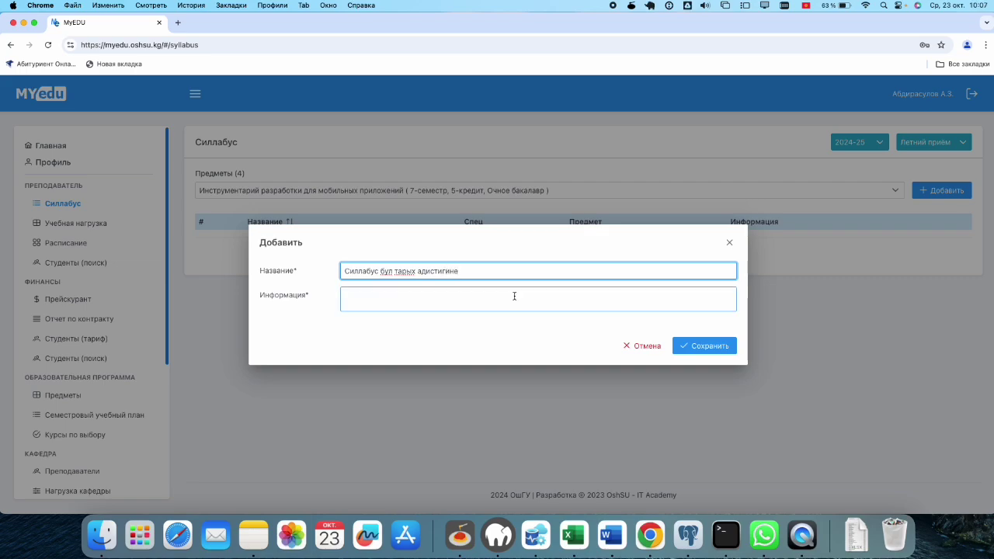
pyautogui.click(700, 345)
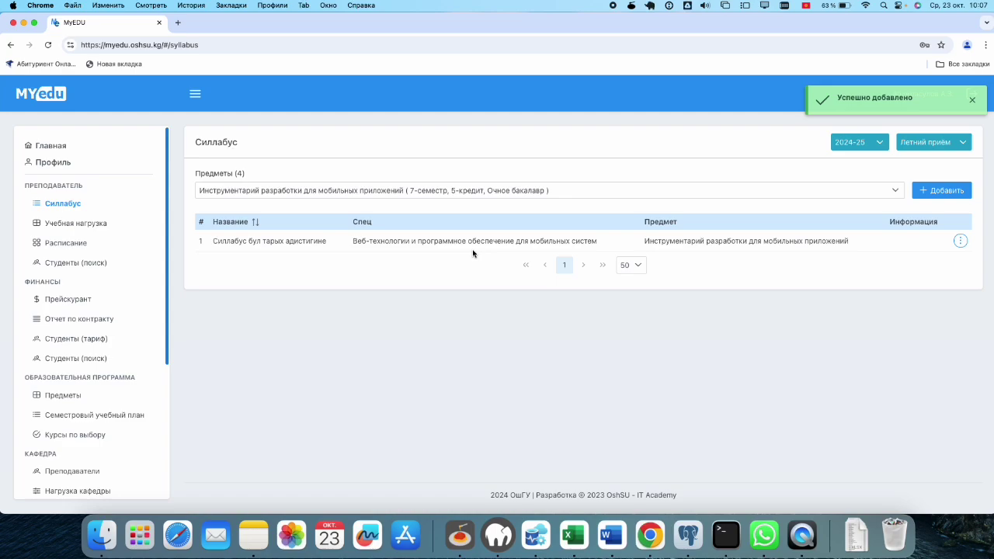
# Add a lecture topic named "Киришүү" to the syllabus "Силлабус бул тарых адистигине" and save it
pyautogui.click(958, 240)
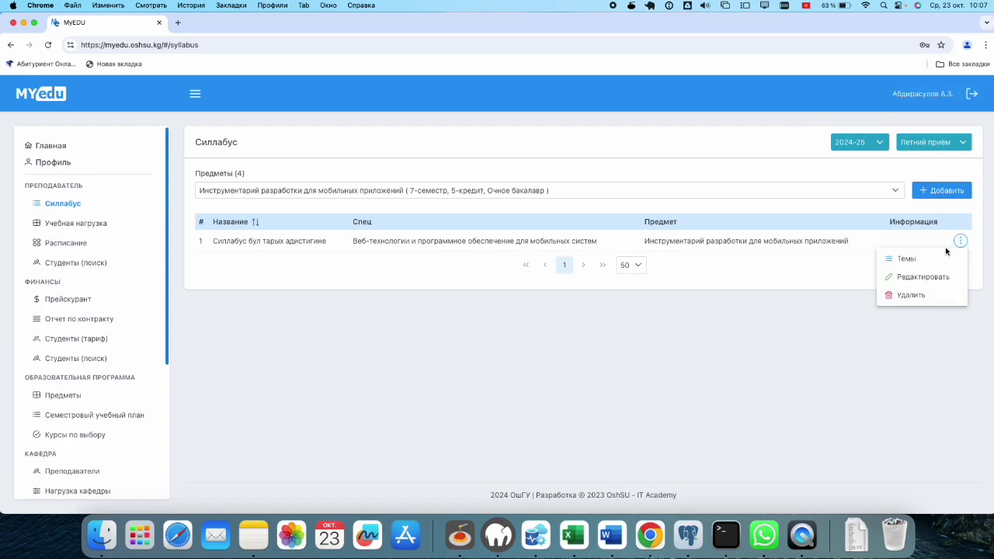
pyautogui.click(892, 259)
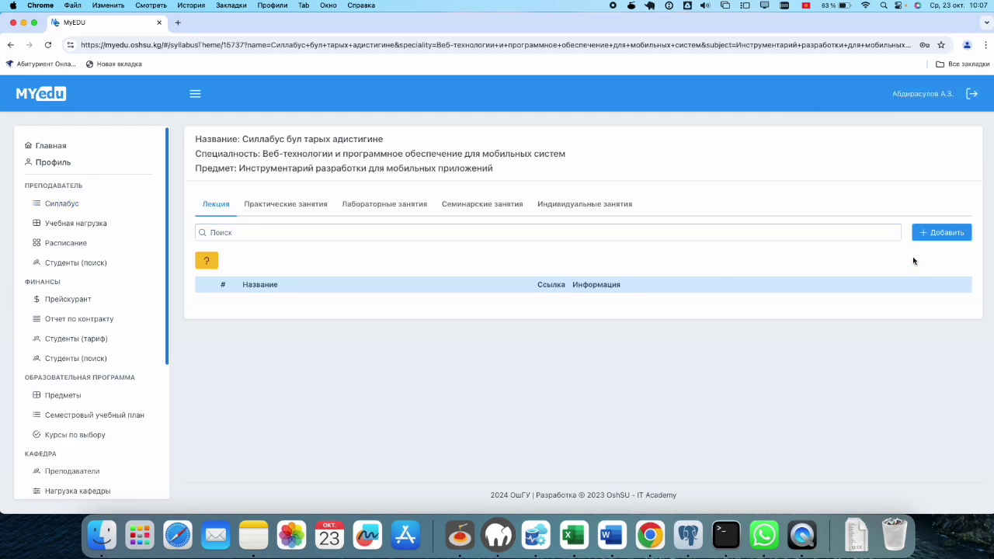
pyautogui.click(919, 233)
pyautogui.click(361, 259)
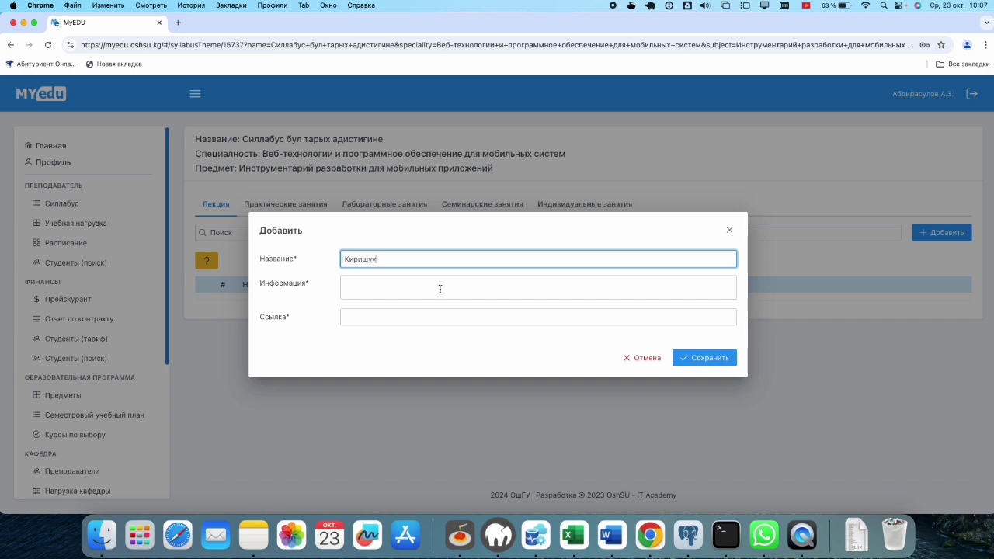
pyautogui.click(704, 362)
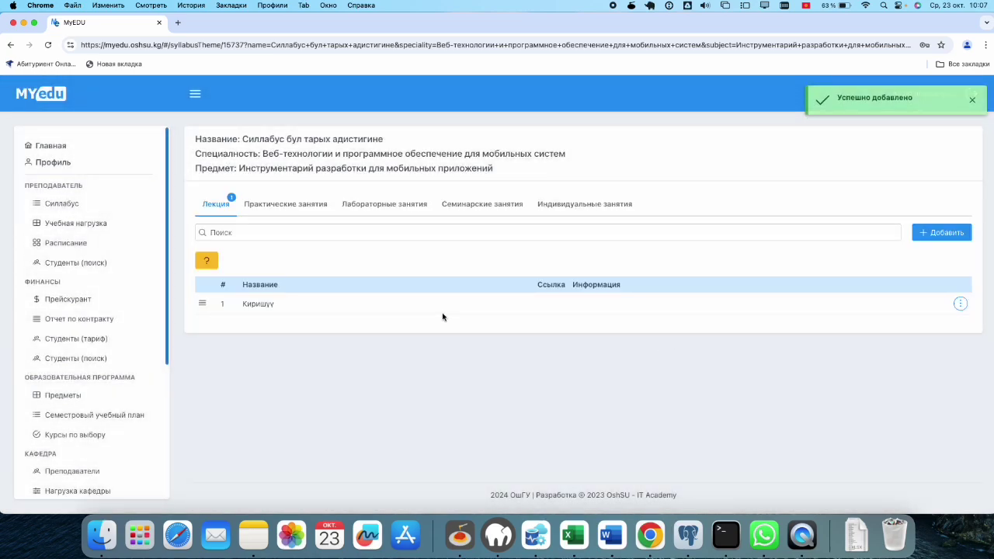
# Return to the same subject's syllabuses and add a second one named "Силлабус Стоматология адистигине"
pyautogui.click(60, 203)
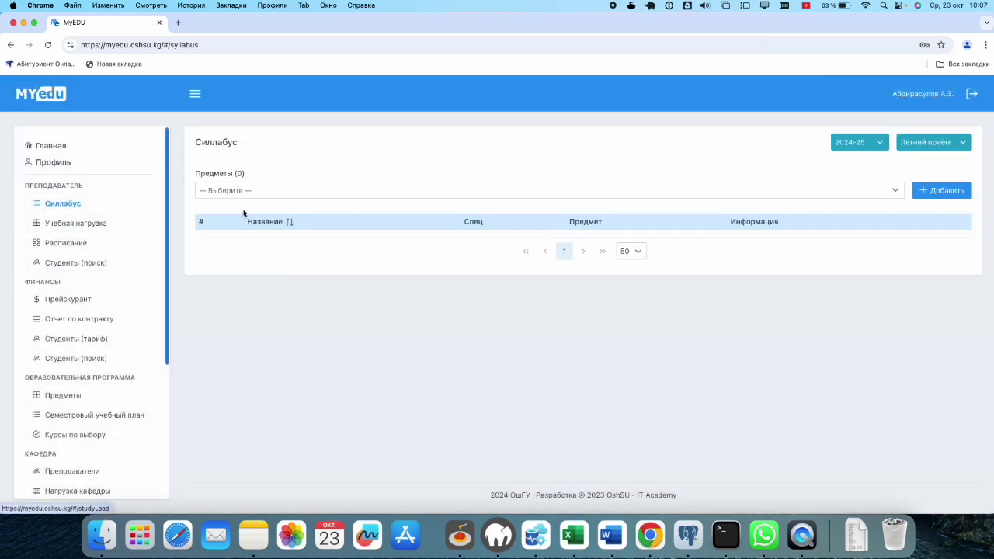
pyautogui.click(264, 195)
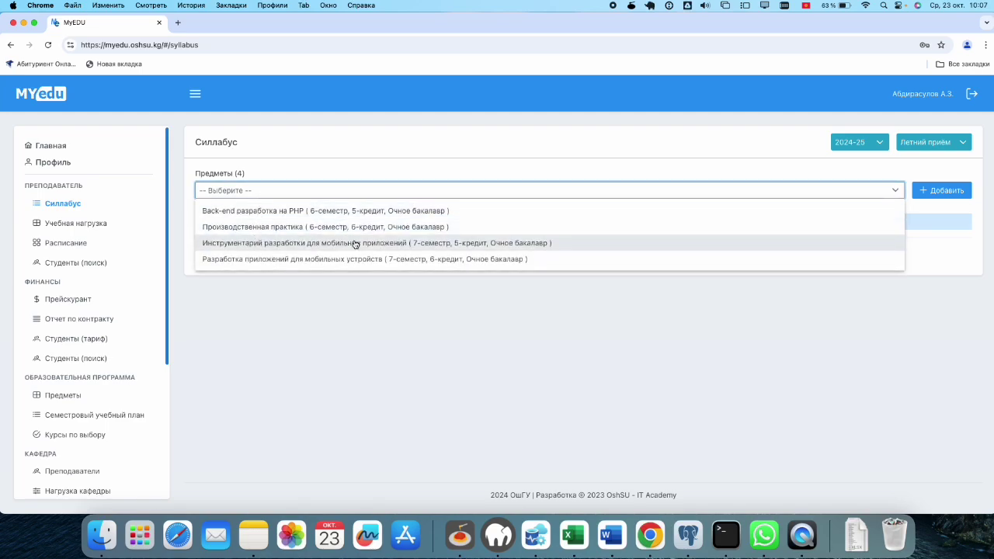
pyautogui.click(423, 243)
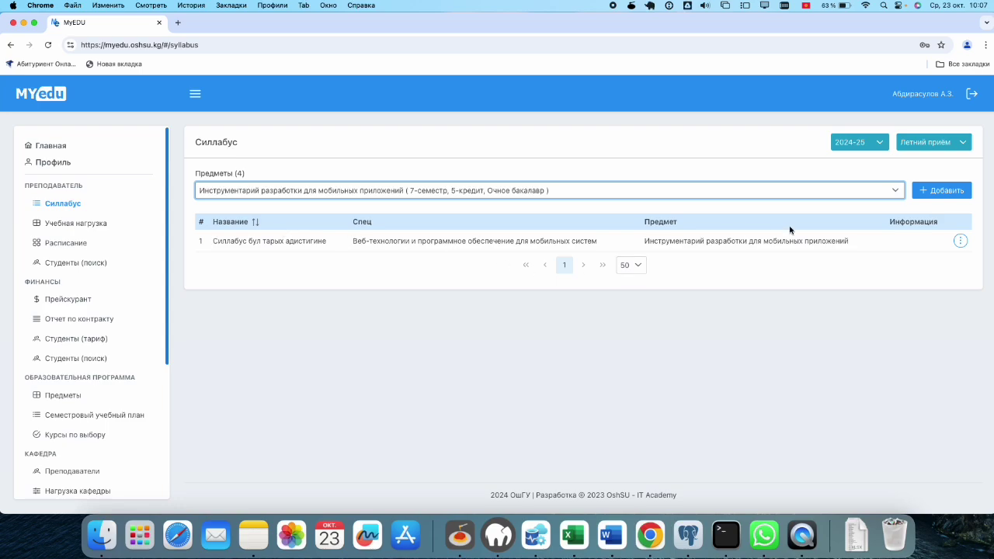
pyautogui.click(914, 194)
pyautogui.click(360, 270)
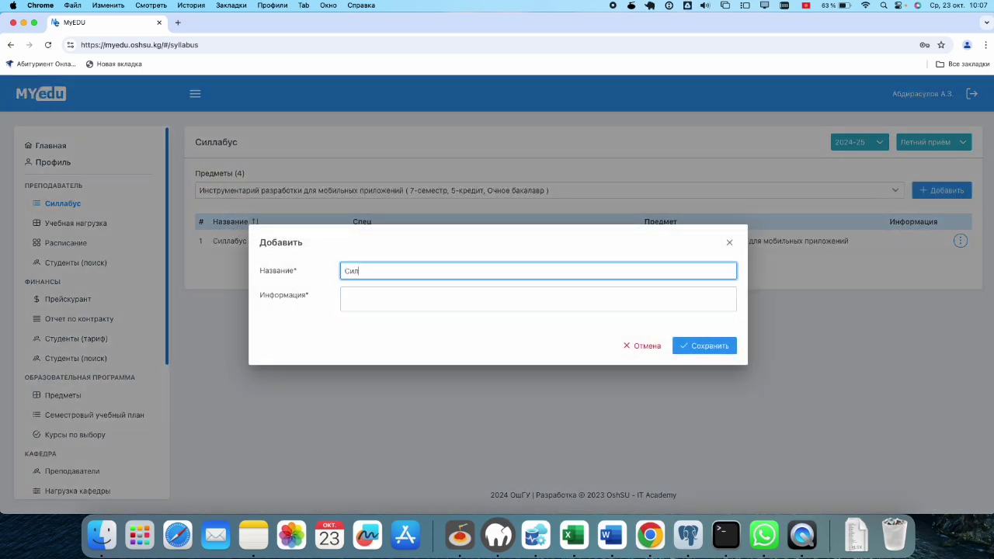
pyautogui.write('Силлабус Стоматология адистигине')
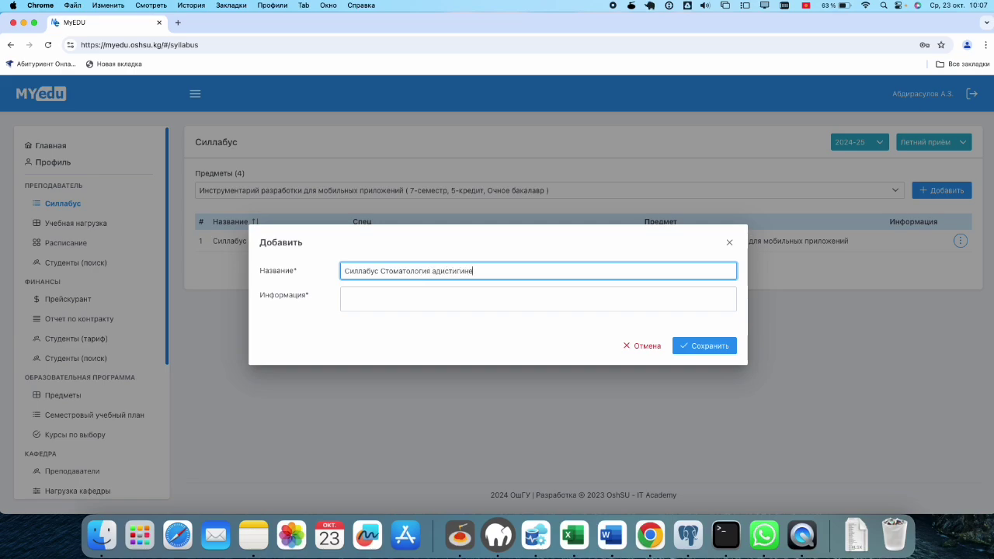
pyautogui.click(687, 346)
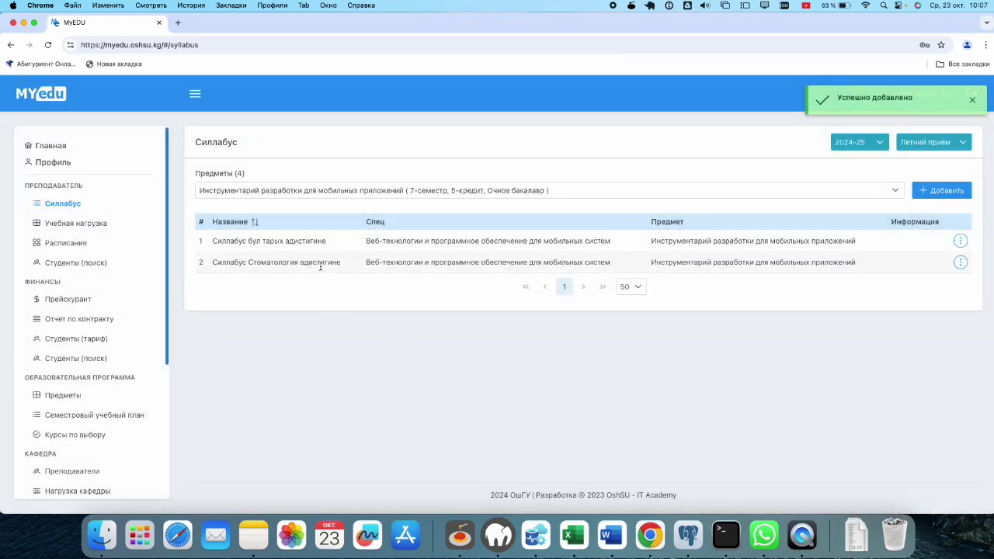
# Add a lecture topic named "Киришүү" to the syllabus "Силлабус Стоматология адистигине" and save it
pyautogui.click(961, 262)
pyautogui.click(912, 281)
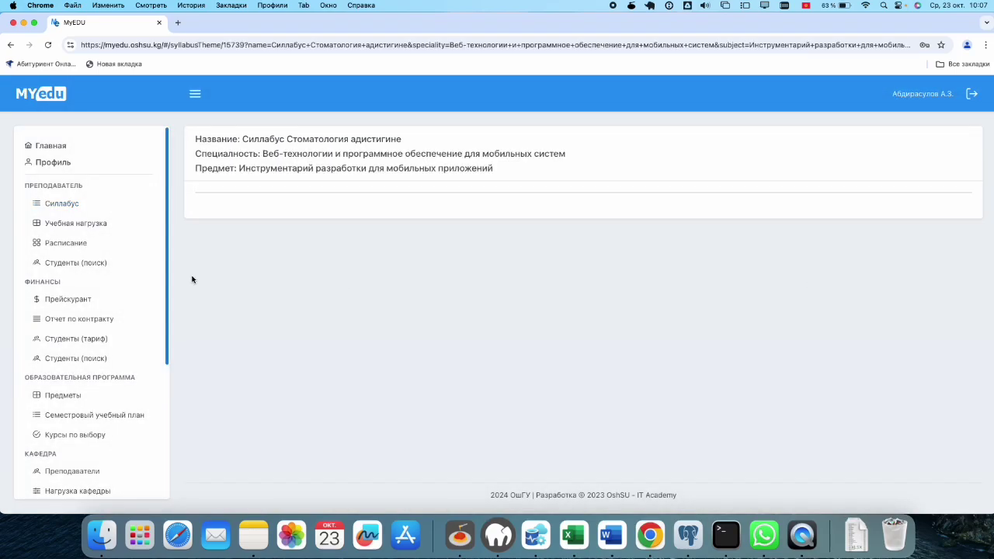
pyautogui.click(941, 232)
pyautogui.click(373, 259)
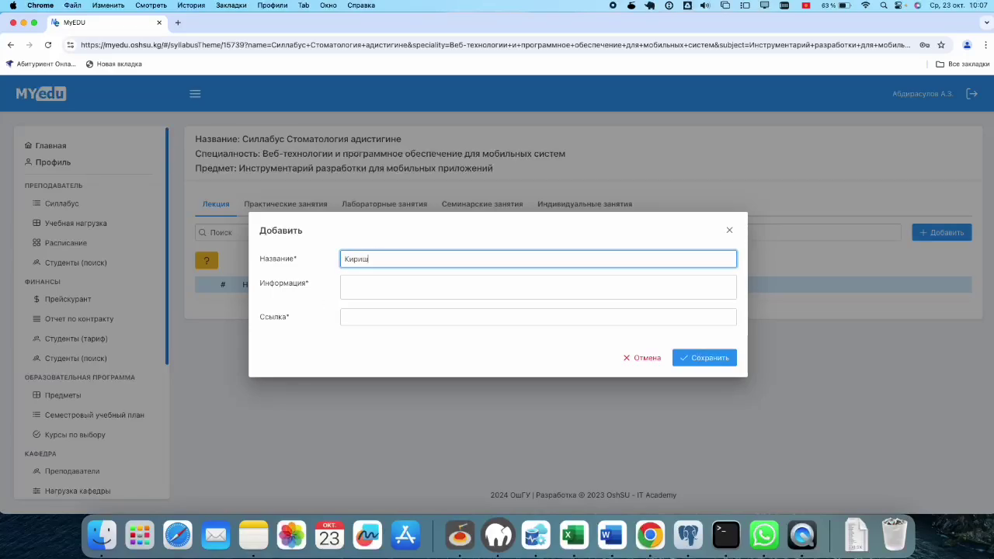
pyautogui.click(690, 357)
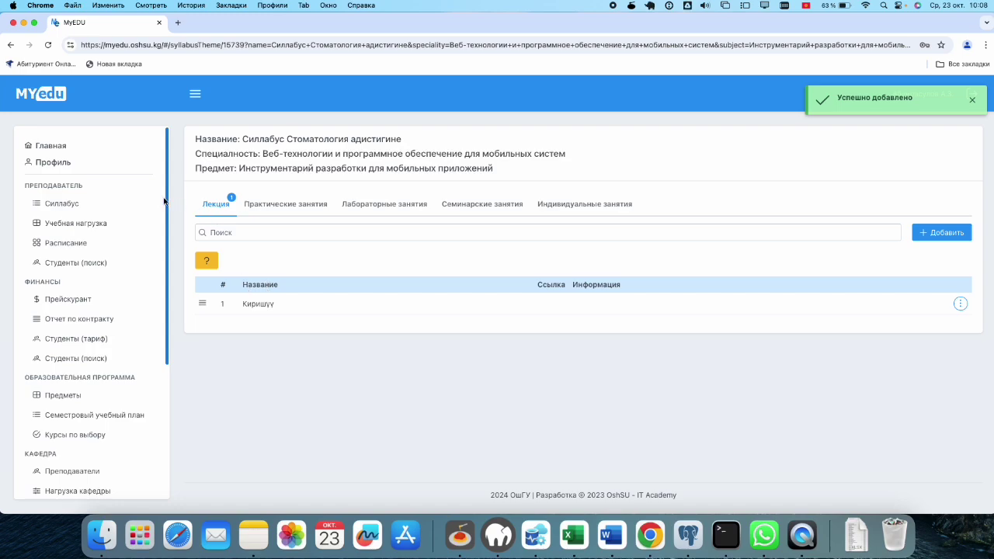
# Reopen the syllabuses of "Инструментарий разработки для мобильных приложений" and examine their names and specialties
pyautogui.click(68, 203)
pyautogui.click(244, 189)
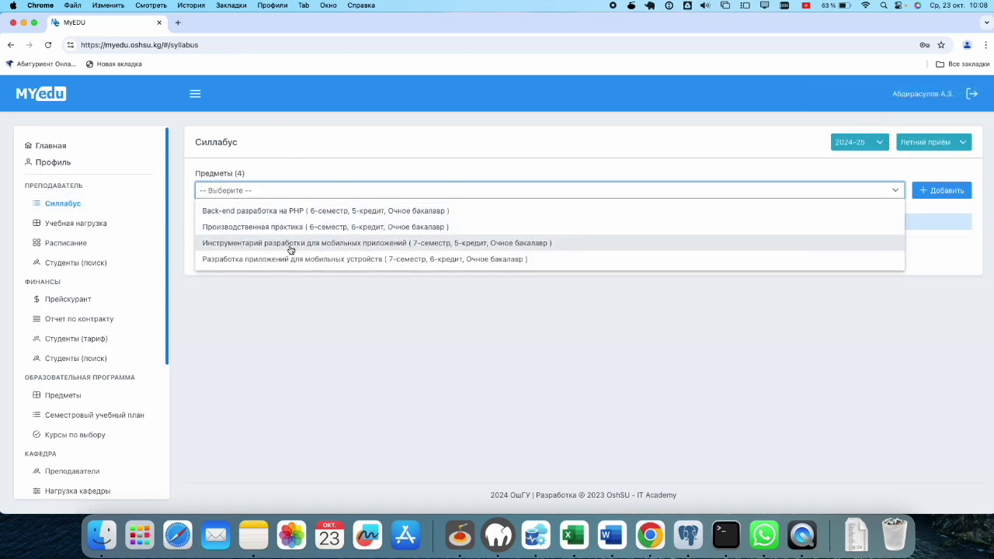
pyautogui.click(317, 245)
pyautogui.moveTo(250, 241); pyautogui.dragTo(315, 241)
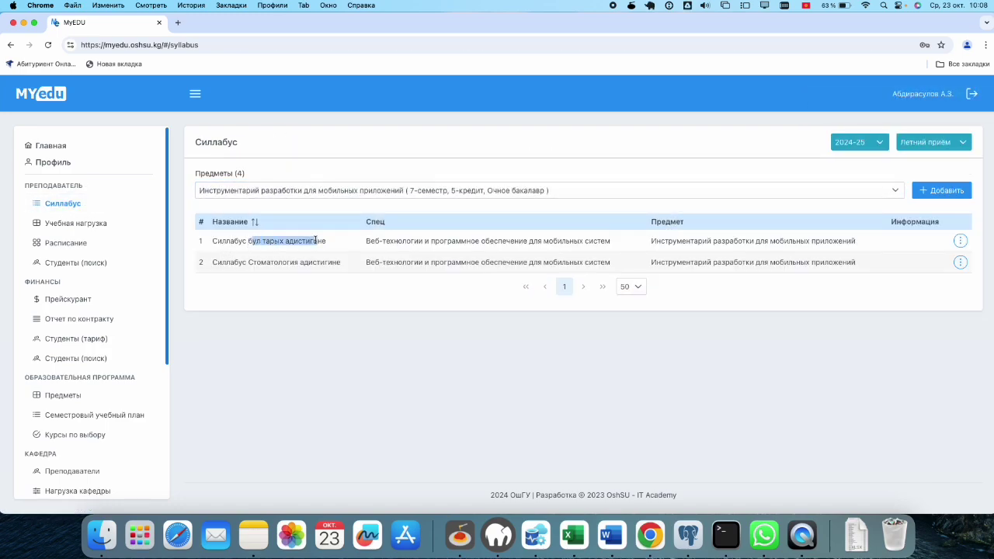
pyautogui.click(257, 264)
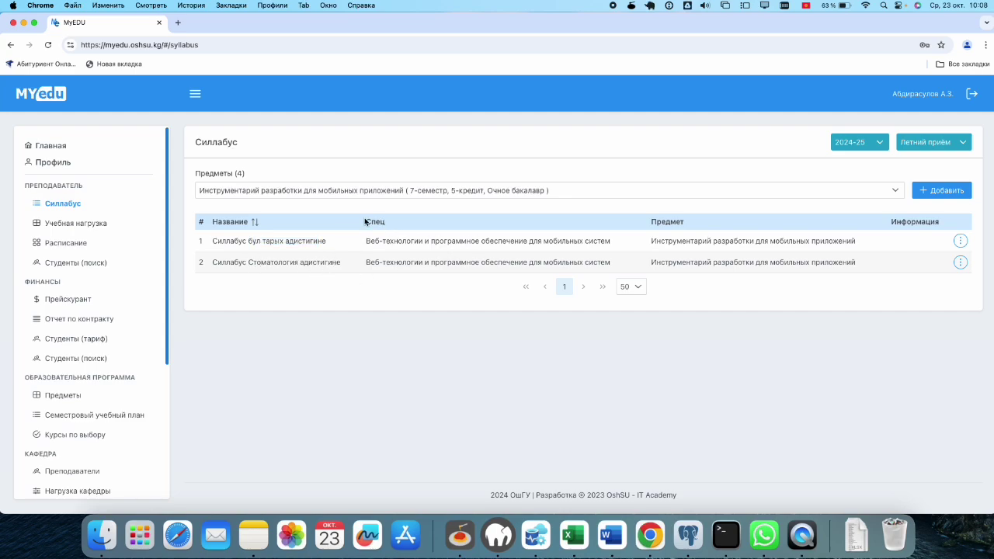
pyautogui.moveTo(365, 221); pyautogui.dragTo(424, 262)
pyautogui.click(423, 272)
# Open the 7th-semester lecture journal of "Инструментарий разработки для мобильных приложений" from the teaching load
pyautogui.click(69, 229)
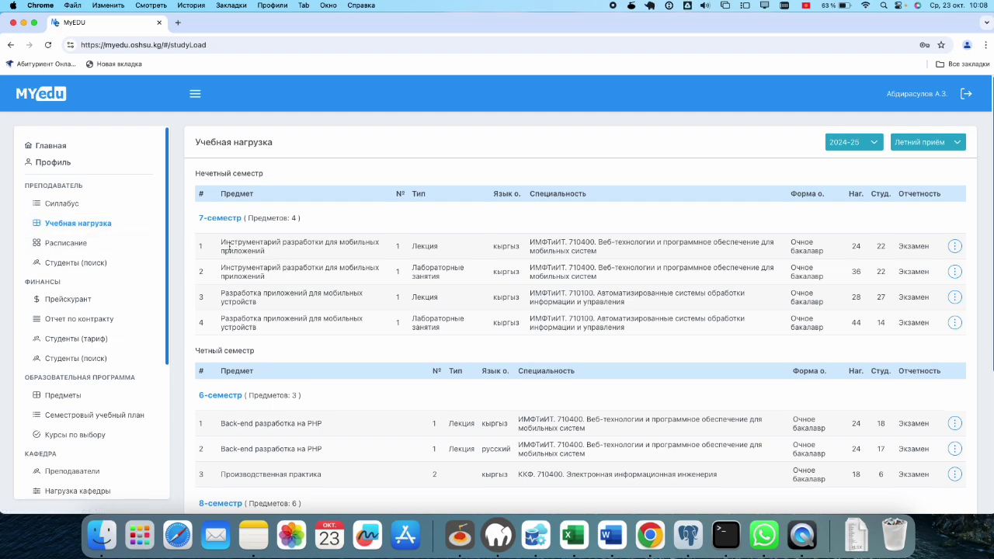
pyautogui.moveTo(225, 242); pyautogui.dragTo(316, 241)
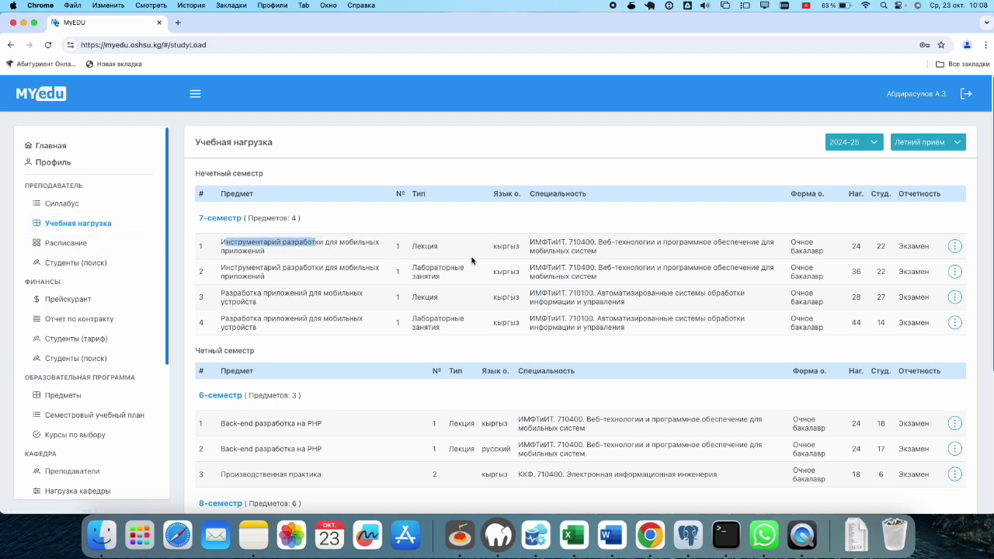
pyautogui.click(955, 246)
pyautogui.click(930, 261)
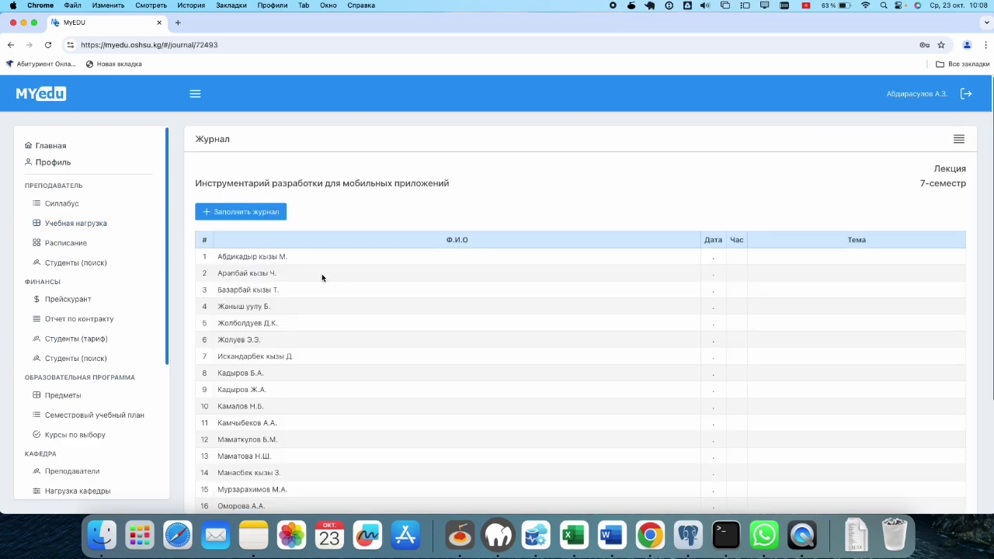
# Start a new journal entry with the lesson 2-пара and a duration of 2 hours
pyautogui.click(250, 220)
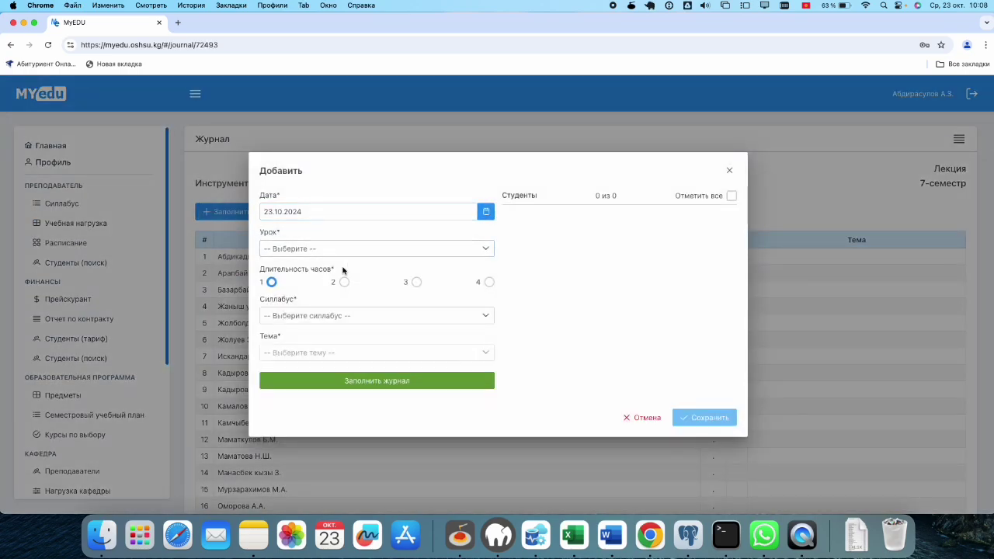
pyautogui.click(326, 249)
pyautogui.click(283, 285)
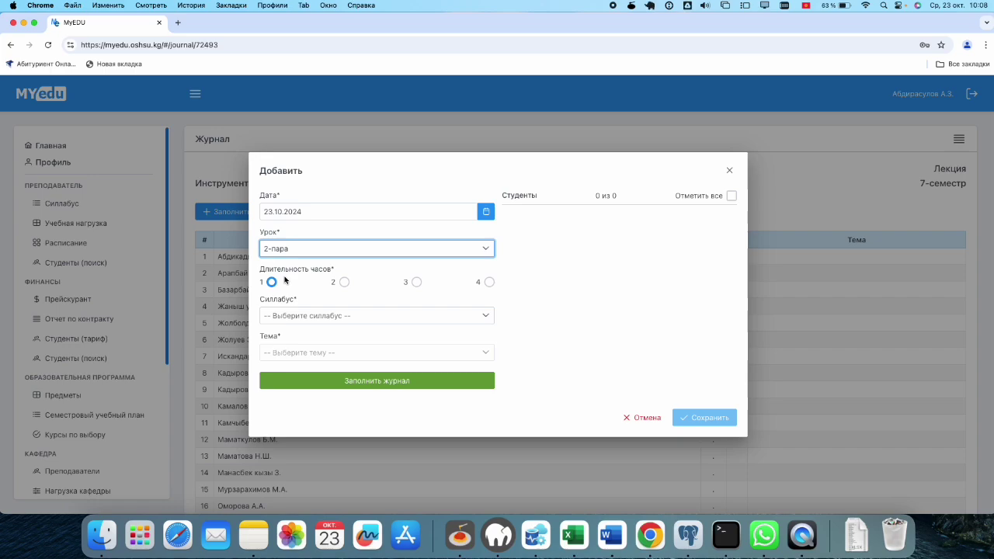
pyautogui.click(344, 282)
# Choose "Силлабус бул тарых адистигине" as the entry's syllabus and check its available topics
pyautogui.click(318, 317)
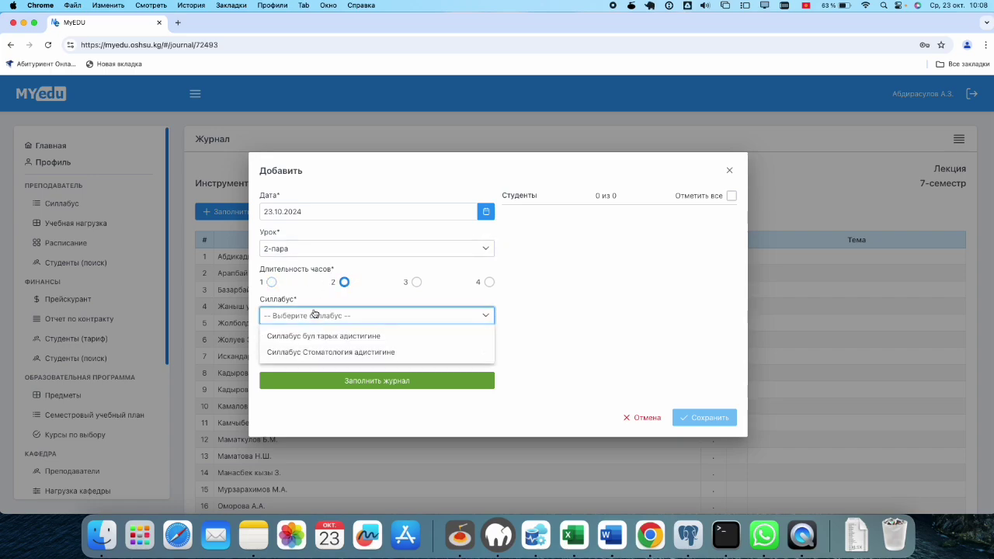
pyautogui.click(354, 339)
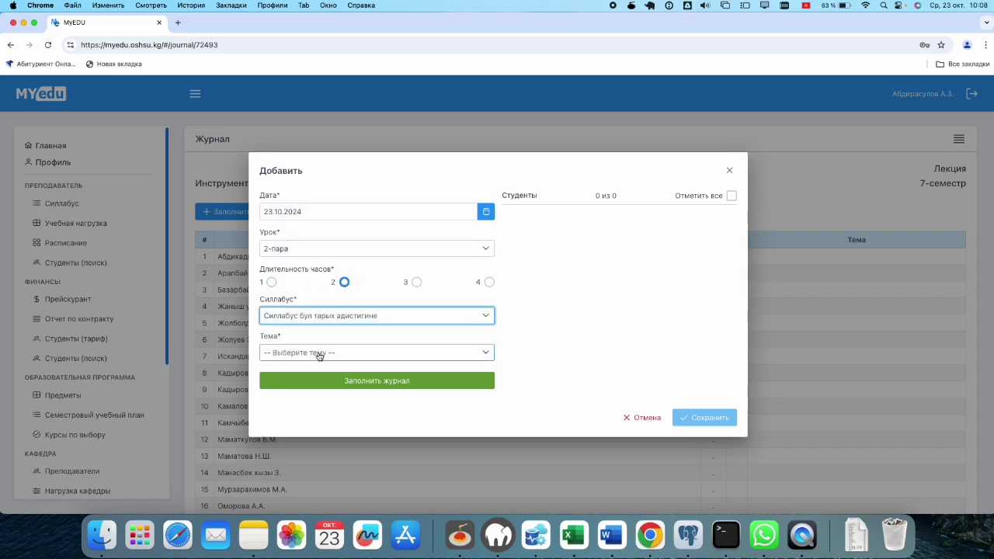
pyautogui.click(348, 348)
# Set the entry's syllabus to "Силлабус Стоматология адистигине" and its topic to "1. Киришүү", and fill the journal
pyautogui.click(347, 318)
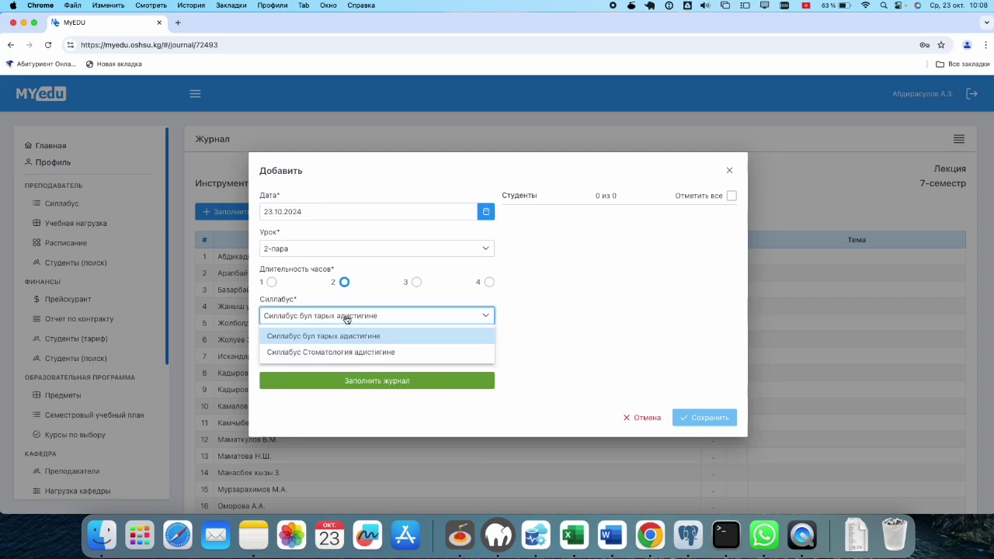
pyautogui.click(321, 353)
pyautogui.click(332, 354)
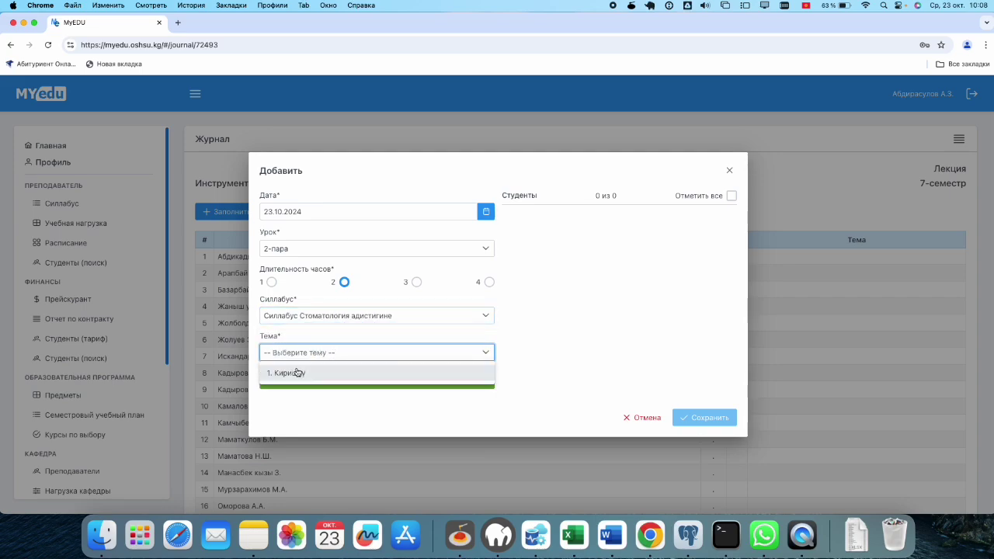
pyautogui.click(297, 371)
pyautogui.click(336, 385)
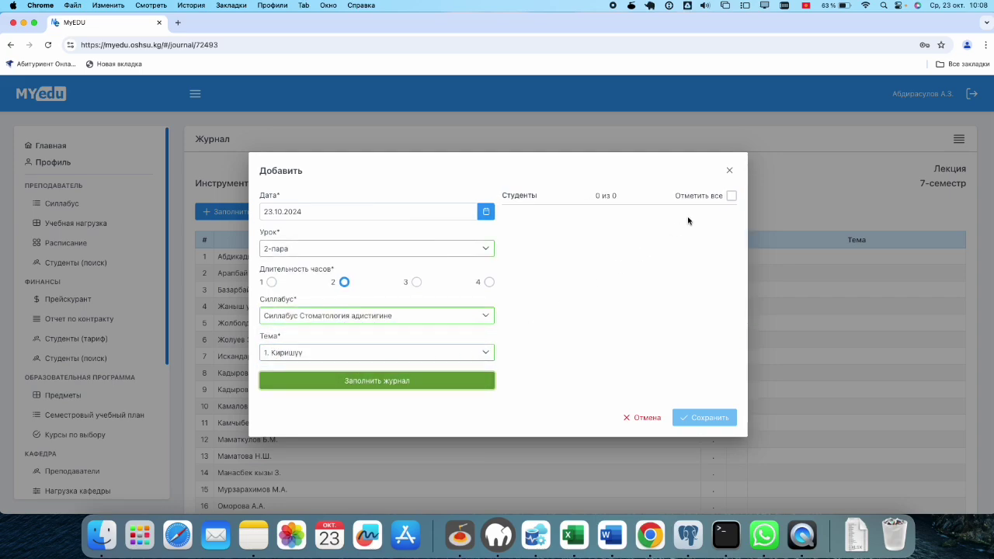
# Mark all students present except students 1 and 13, give student 11 a grade of 5, and save the journal entry
pyautogui.click(725, 141)
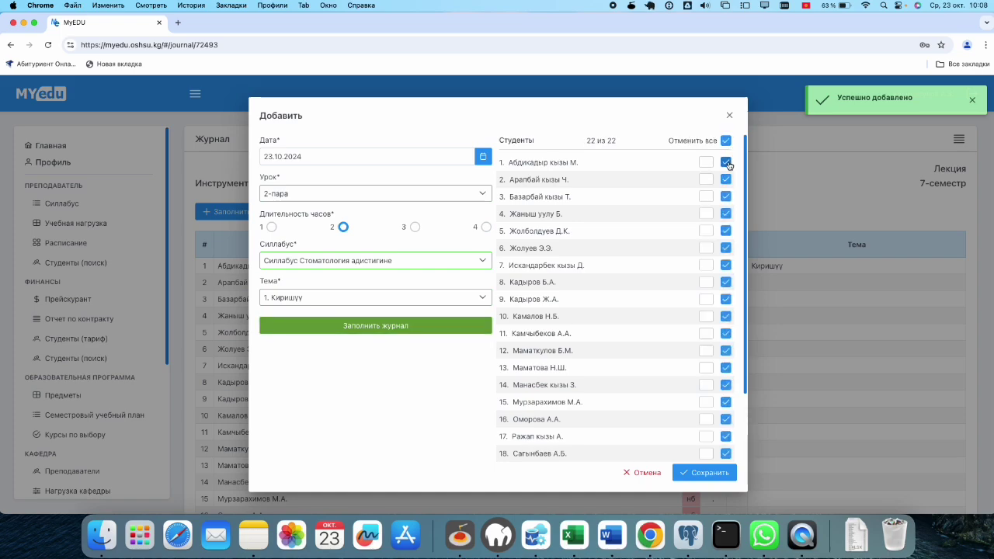
pyautogui.click(725, 162)
pyautogui.click(725, 367)
pyautogui.click(704, 332)
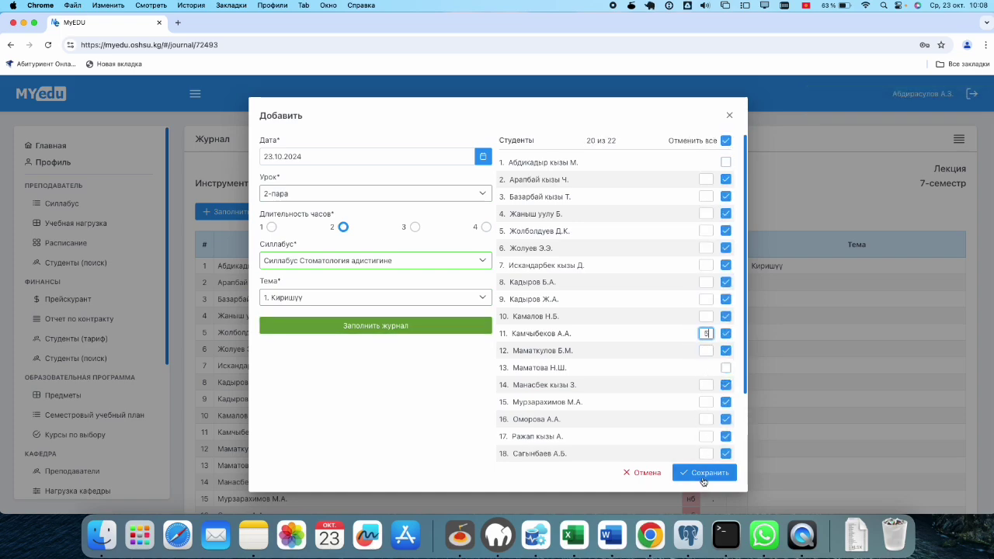
pyautogui.click(704, 475)
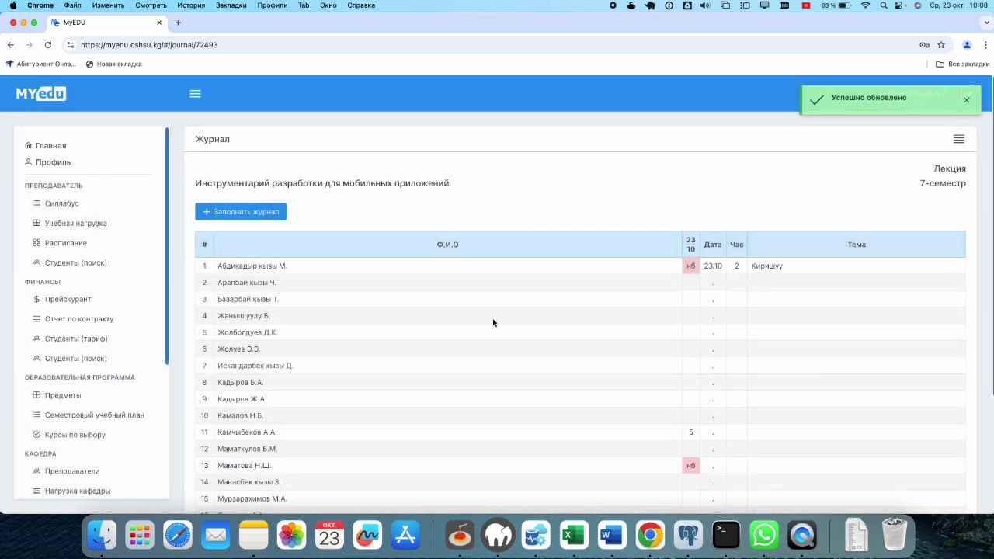
# Review the saved attendance and grades, and delete the 23.10 journal entry with the topic "Киришүү"
pyautogui.scroll(-5, 513, 326)
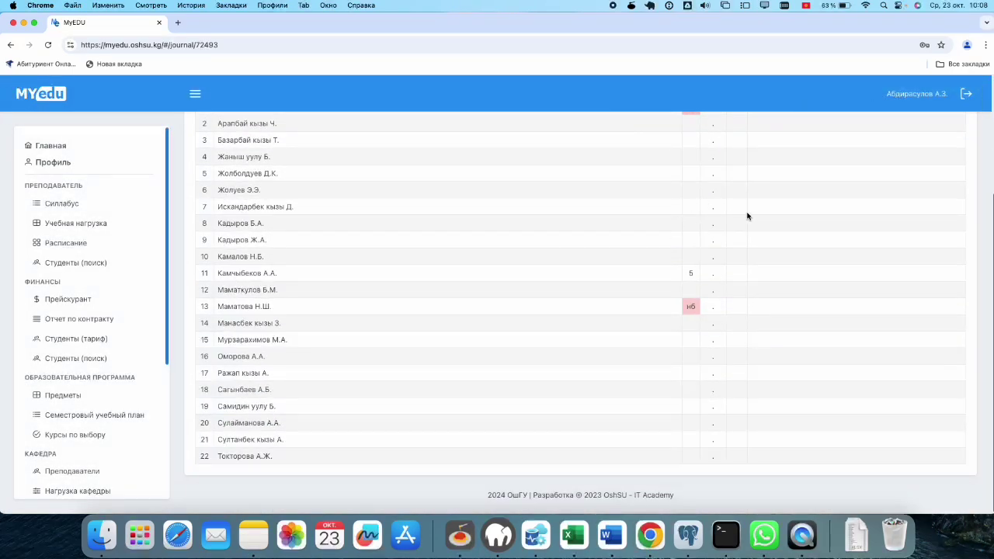
pyautogui.scroll(5, 748, 215)
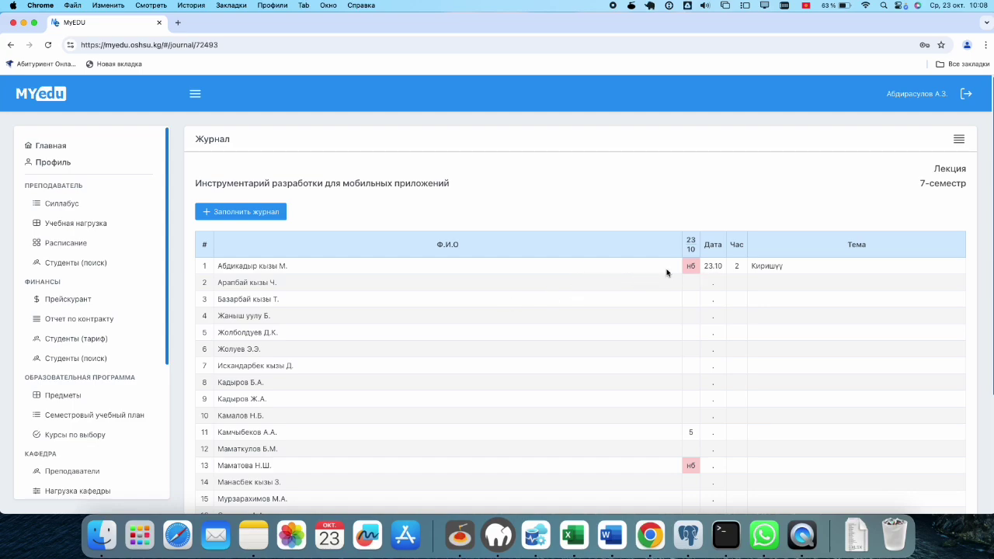
pyautogui.scroll(-4, 680, 286)
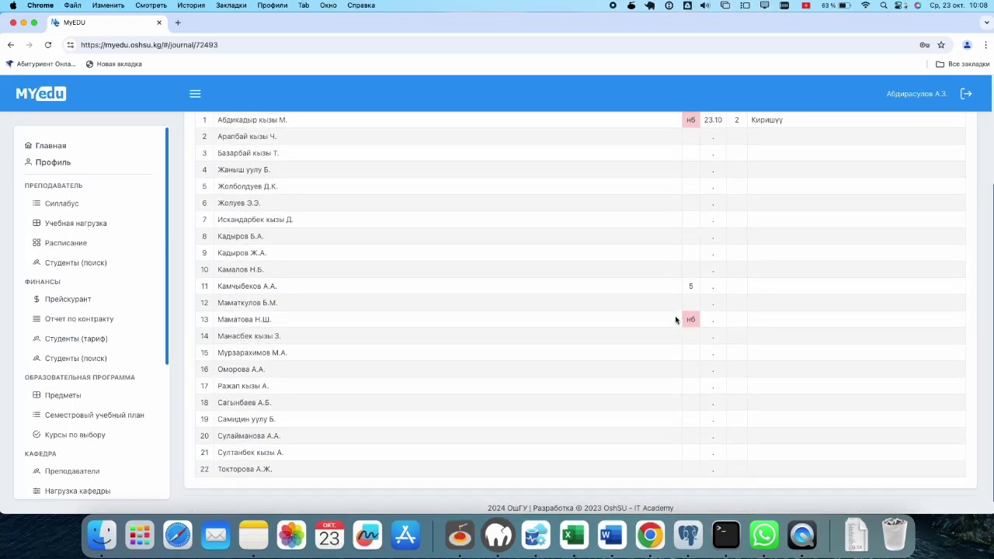
pyautogui.scroll(4, 676, 317)
pyautogui.click(959, 268)
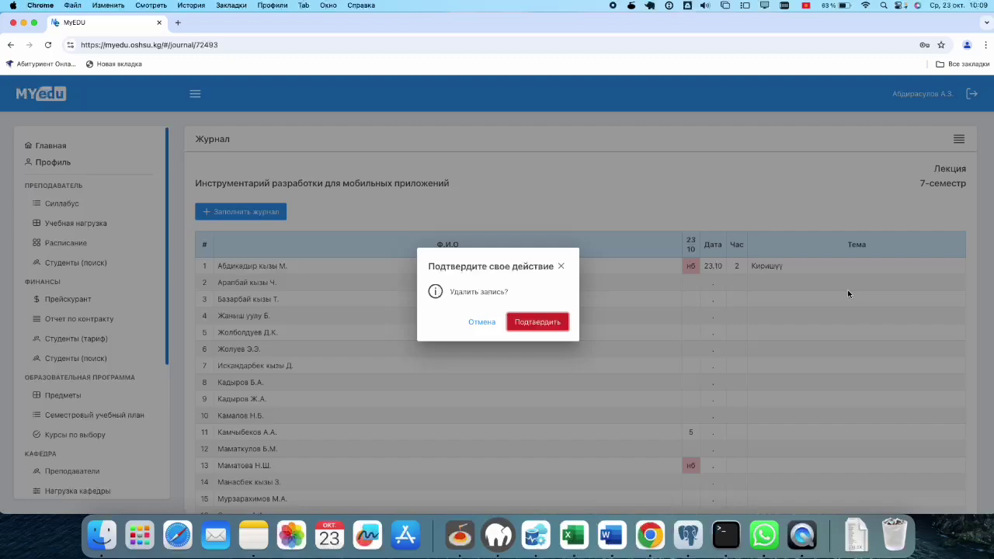
pyautogui.click(563, 323)
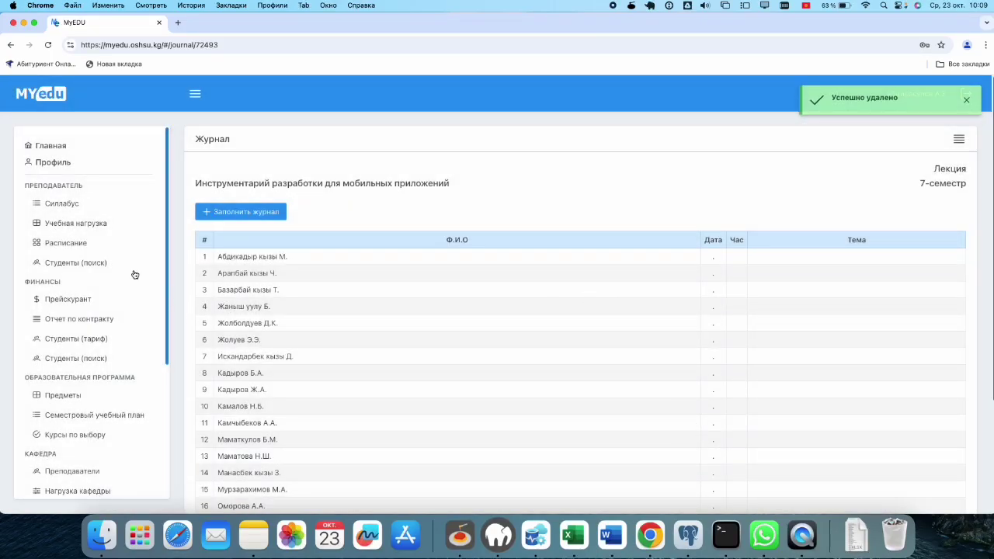
# Open the mark sheet (Ведомость) for the laboratory classes of "Инструментарий разработки для мобильных приложений" and examine the students' Модуль 1 column
pyautogui.click(74, 229)
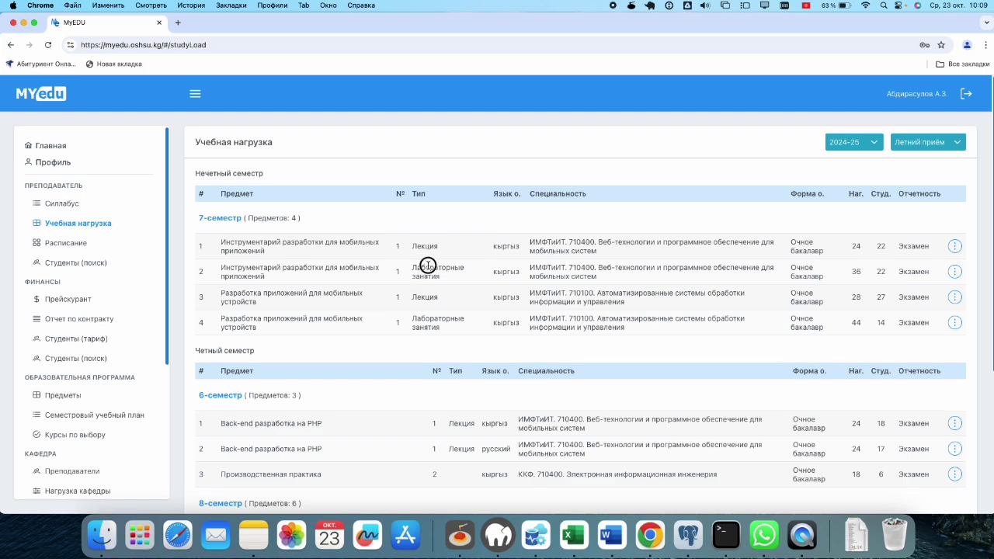
pyautogui.moveTo(429, 267); pyautogui.dragTo(623, 280)
pyautogui.click(956, 276)
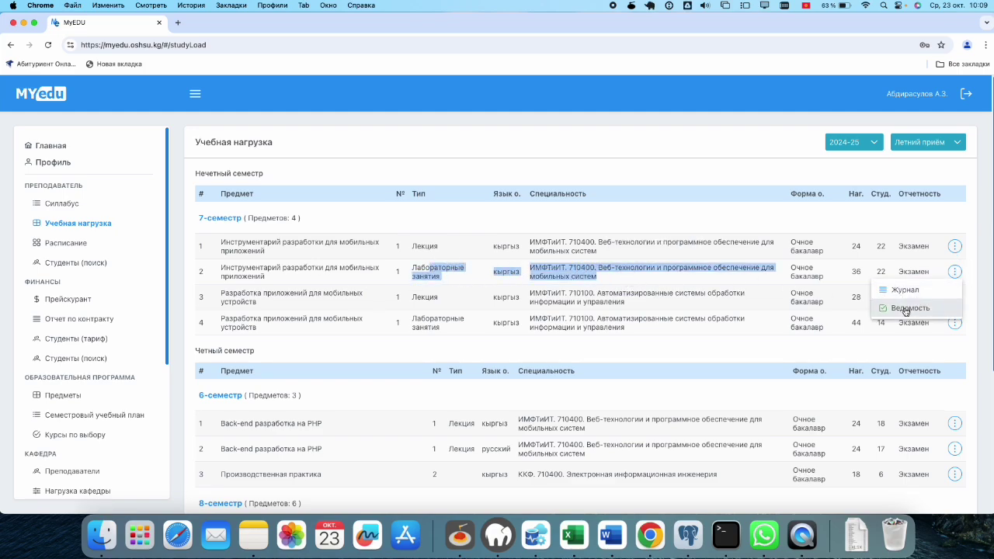
pyautogui.click(905, 310)
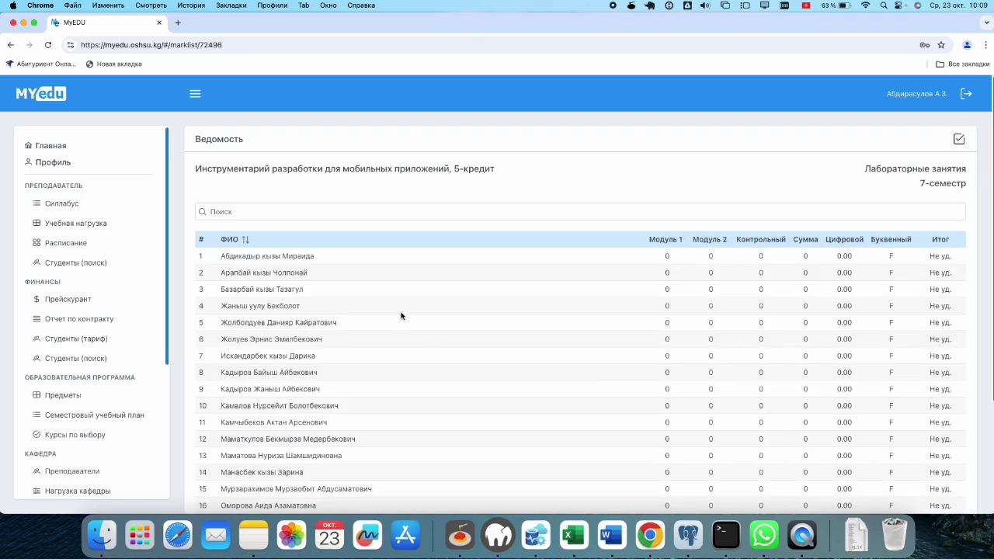
pyautogui.moveTo(664, 256); pyautogui.dragTo(650, 474)
pyautogui.click(293, 203)
# View the teaching schedule for Thursday (Четверг)
pyautogui.click(76, 225)
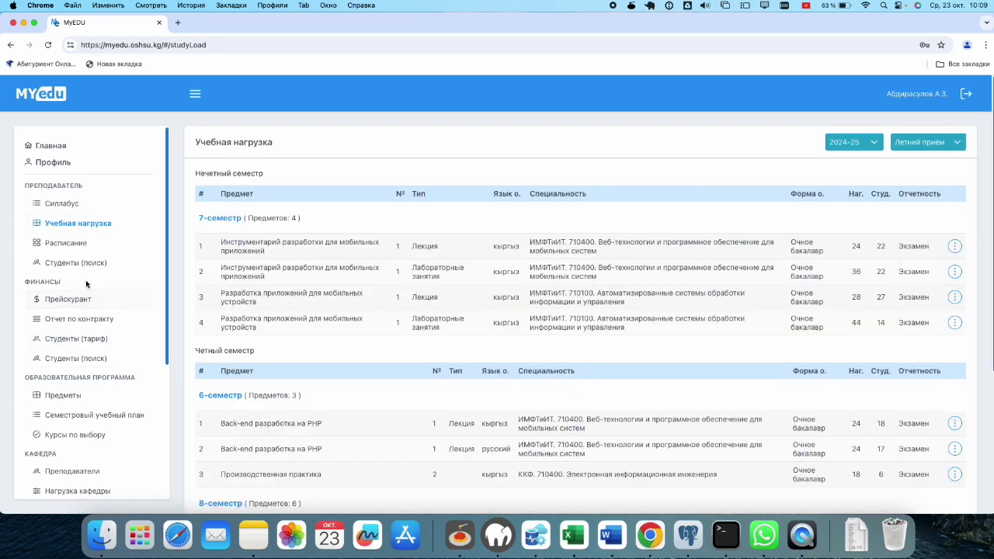
pyautogui.click(68, 242)
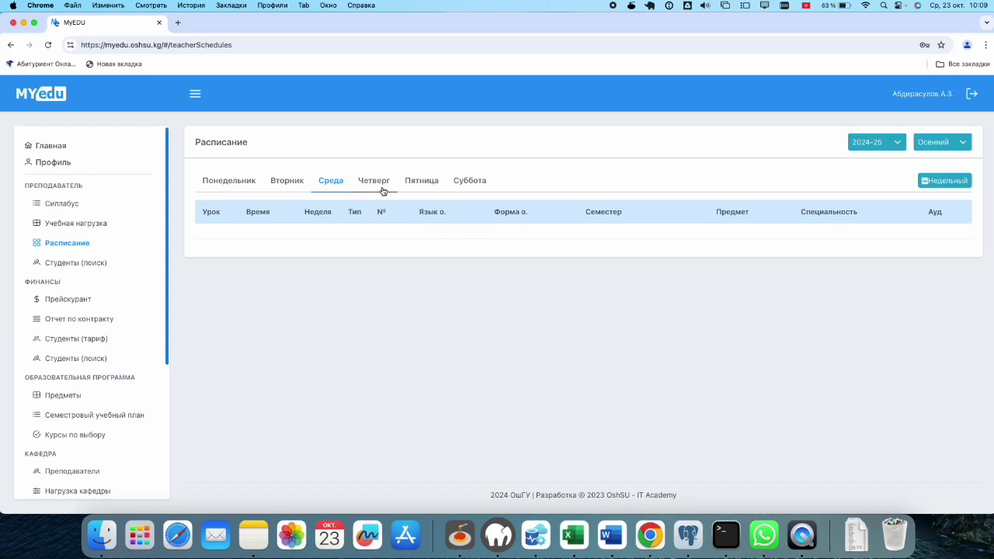
pyautogui.click(376, 183)
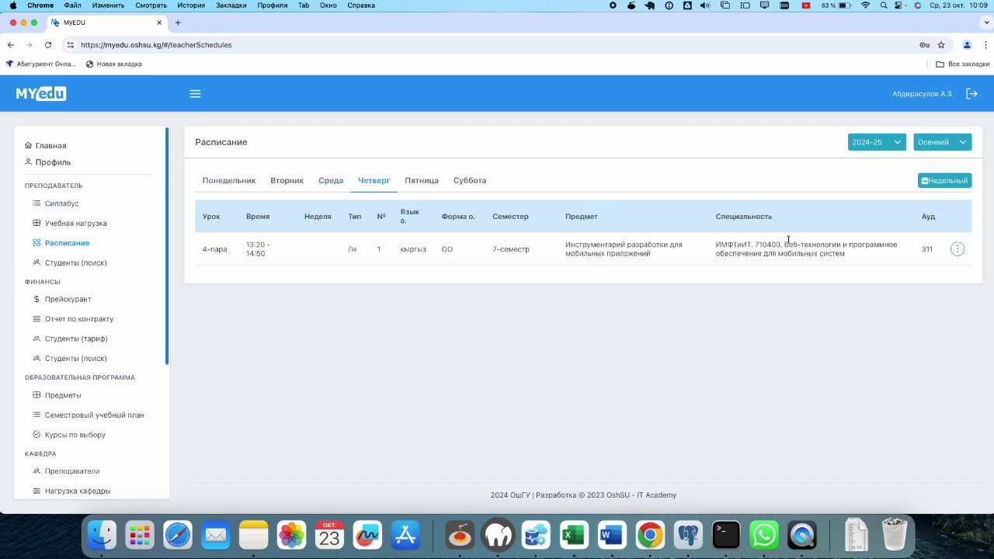
# Check the syllabuses offered when filling the journal for the 4-пара lecture, and close the entry form without saving
pyautogui.click(963, 253)
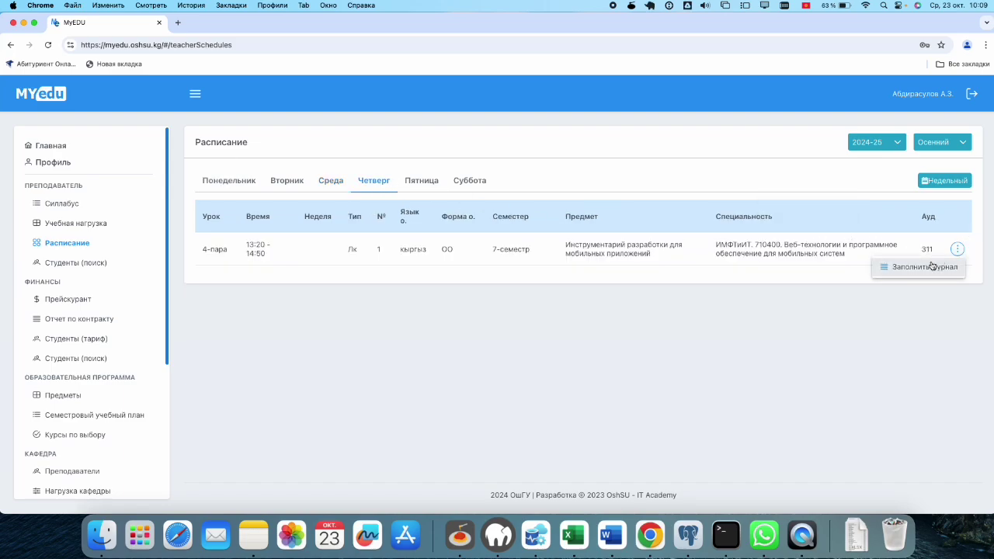
pyautogui.click(930, 265)
pyautogui.click(277, 306)
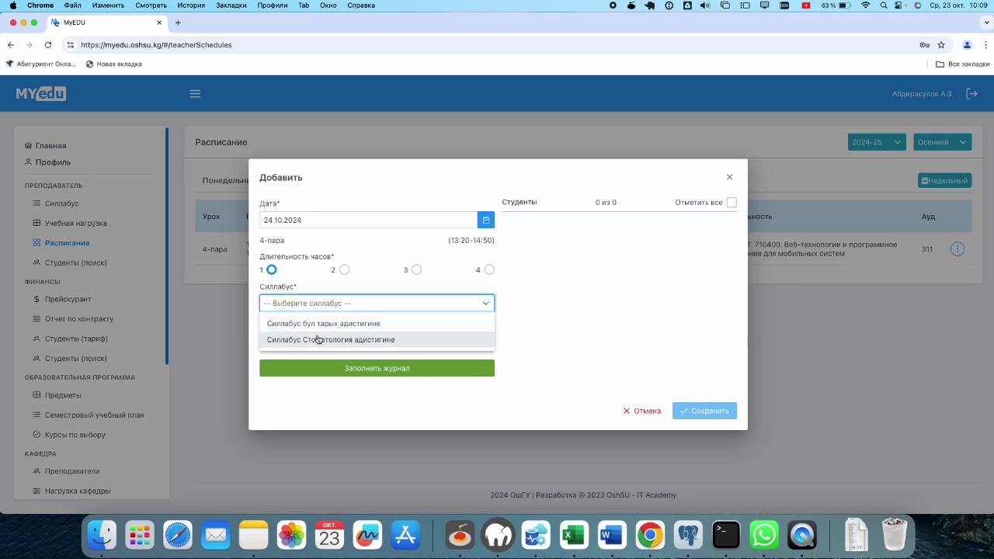
pyautogui.click(729, 177)
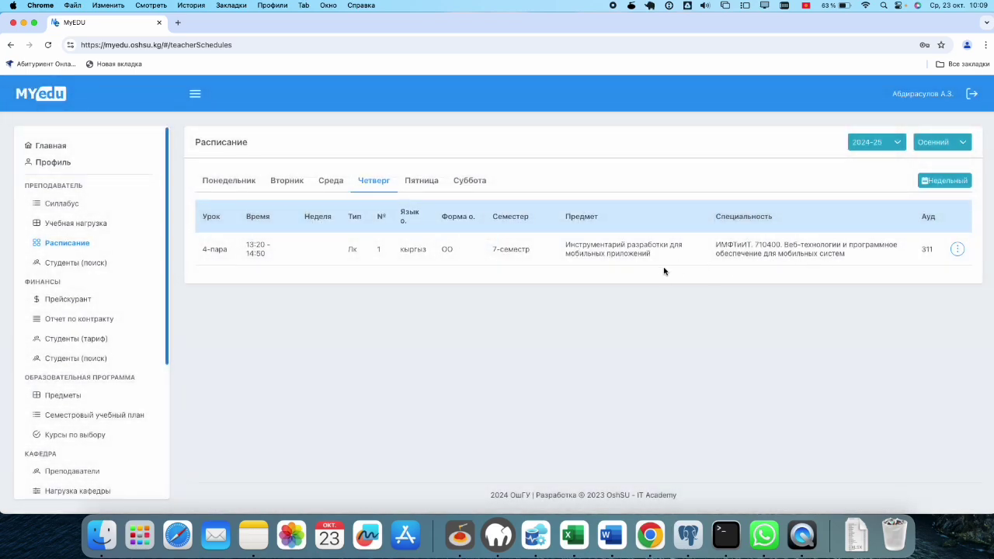